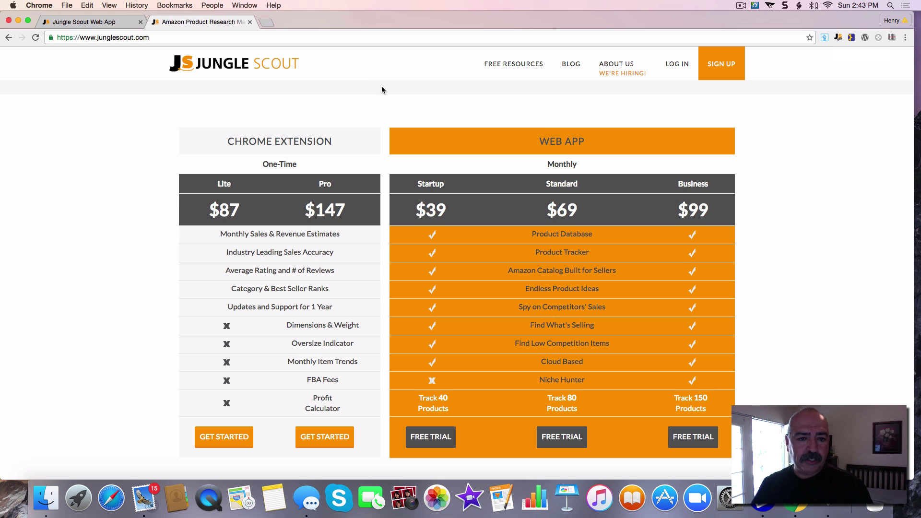
Step: Open Amazon in a new browser tab and search all departments for "square reader"
{"action": "left_click", "coordinate": [265, 23]}
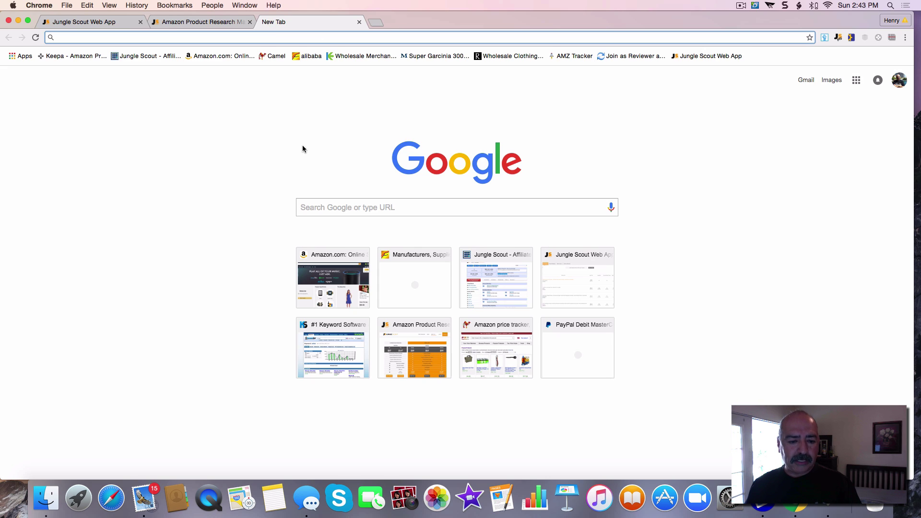
{"action": "left_click", "coordinate": [319, 283]}
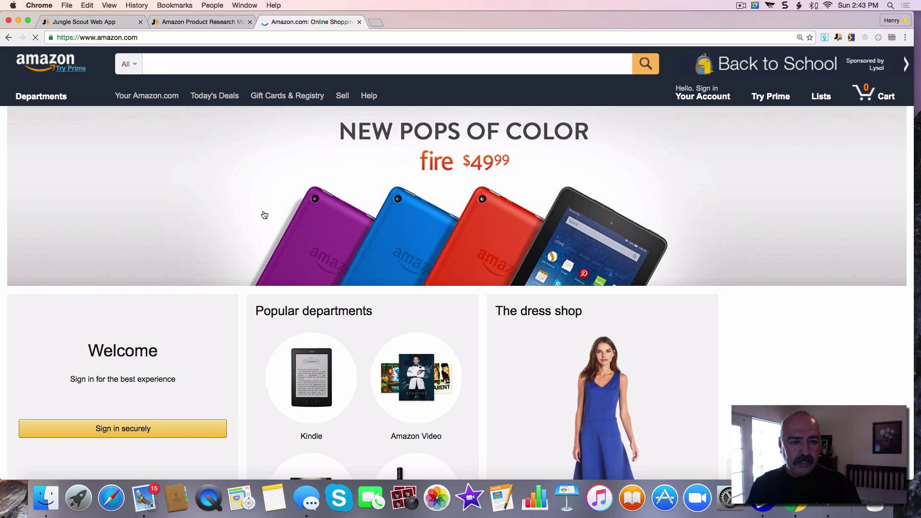
{"action": "left_click", "coordinate": [169, 66]}
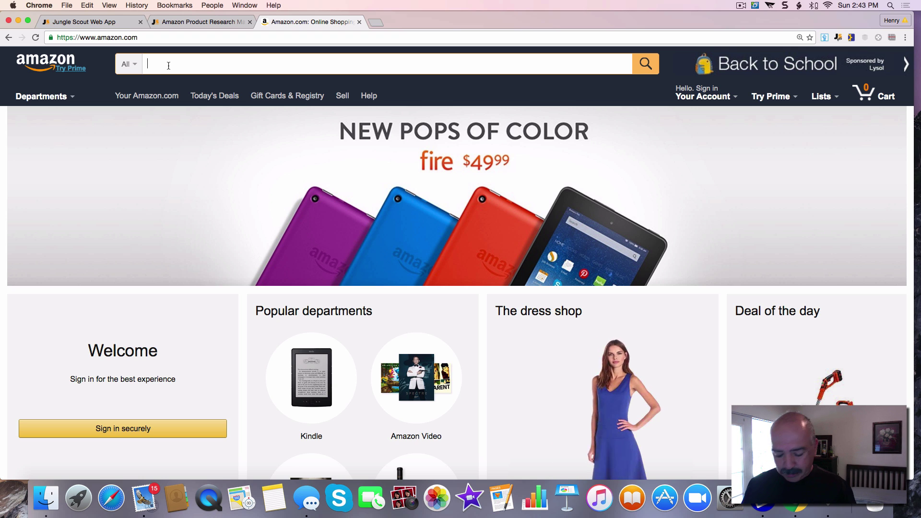
{"action": "type", "text": "sq"}
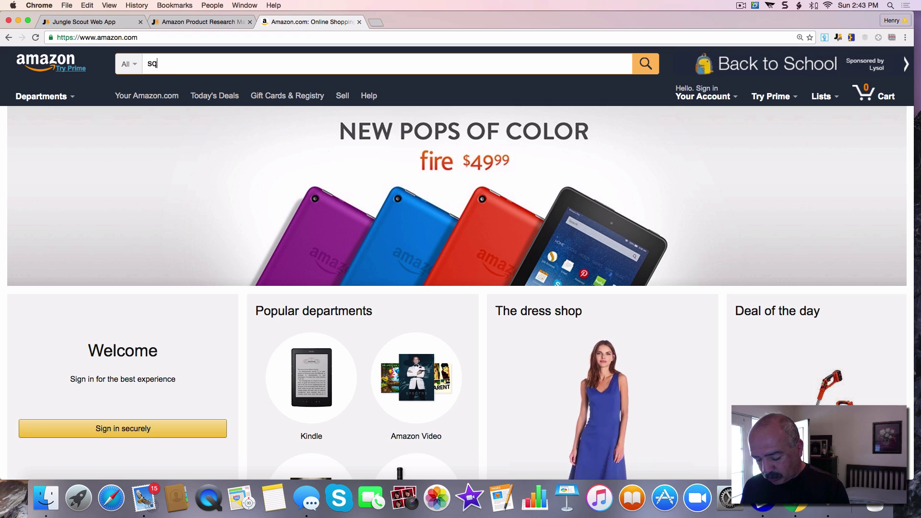
{"action": "type", "text": "uare "}
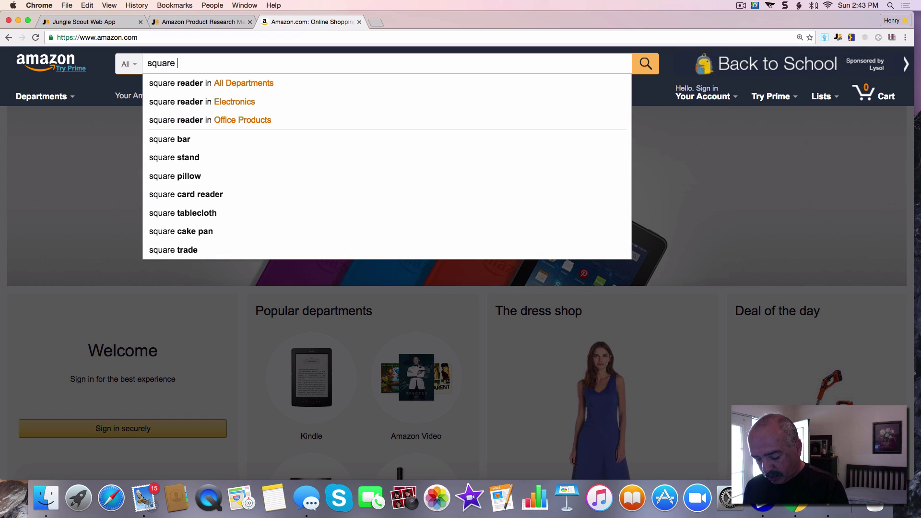
{"action": "type", "text": "reader"}
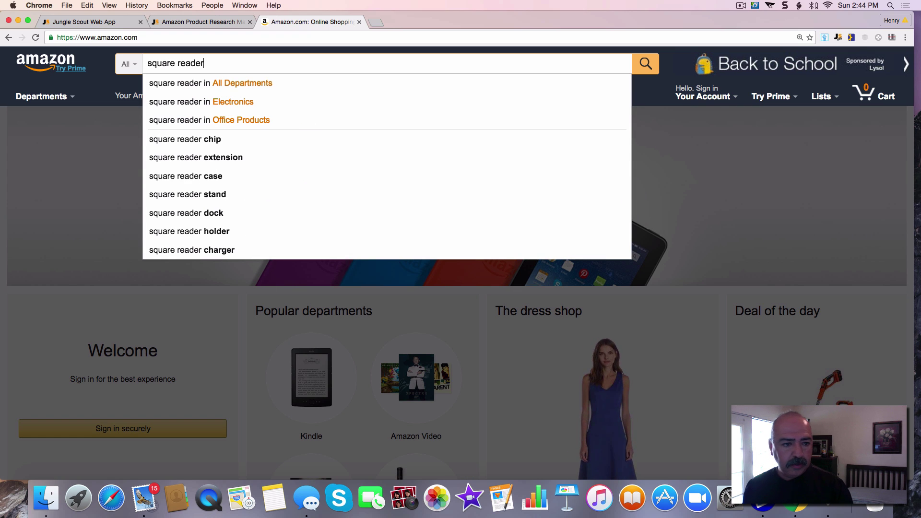
{"action": "left_click", "coordinate": [233, 86]}
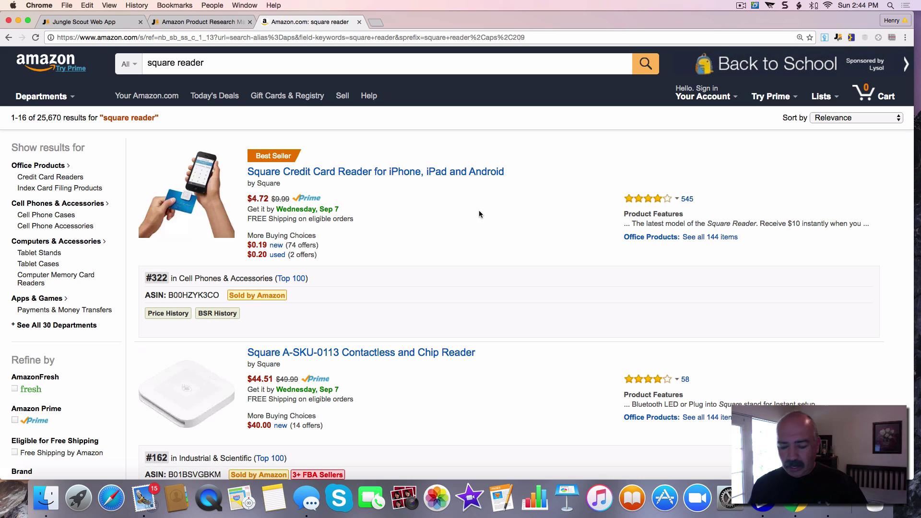
Step: Look through the square reader listings, examining their prices, ratings, sales ranks and seller details
{"action": "scroll", "coordinate": [479, 215], "scroll_direction": "down", "scroll_amount": 5}
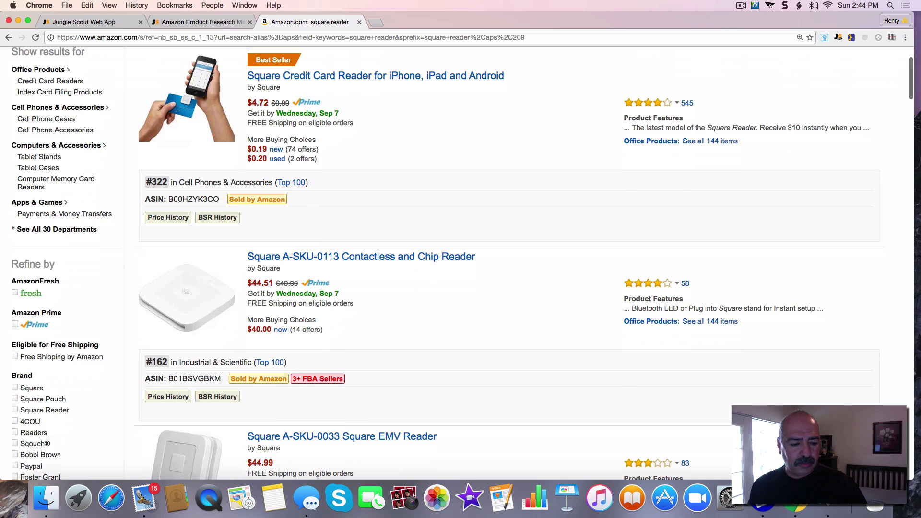
{"action": "scroll", "coordinate": [457, 263], "scroll_direction": "down", "scroll_amount": 1}
{"action": "scroll", "coordinate": [509, 264], "scroll_direction": "down", "scroll_amount": 3}
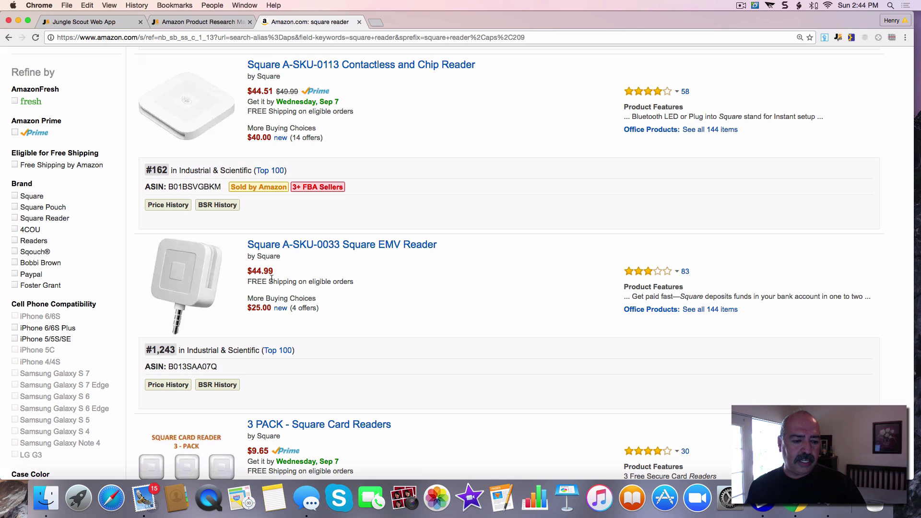
{"action": "mouse_move", "coordinate": [645, 272]}
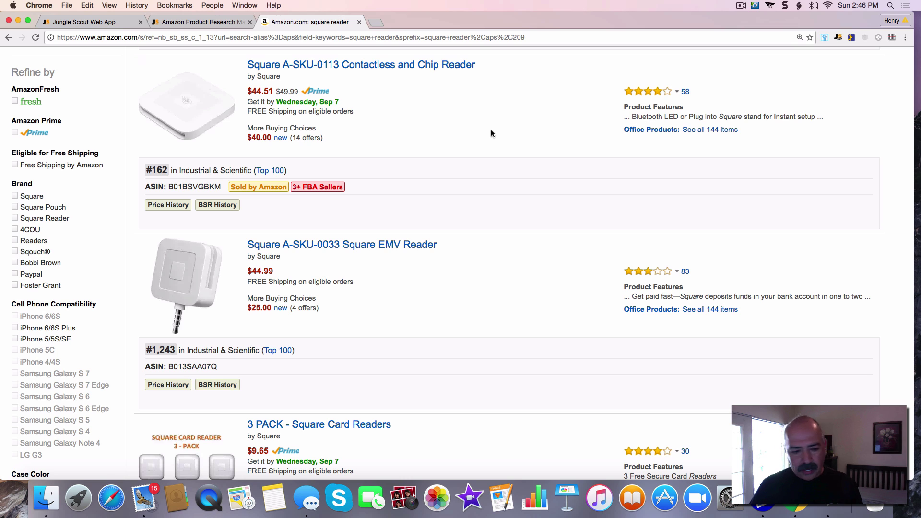
{"action": "scroll", "coordinate": [491, 131], "scroll_direction": "down", "scroll_amount": 5}
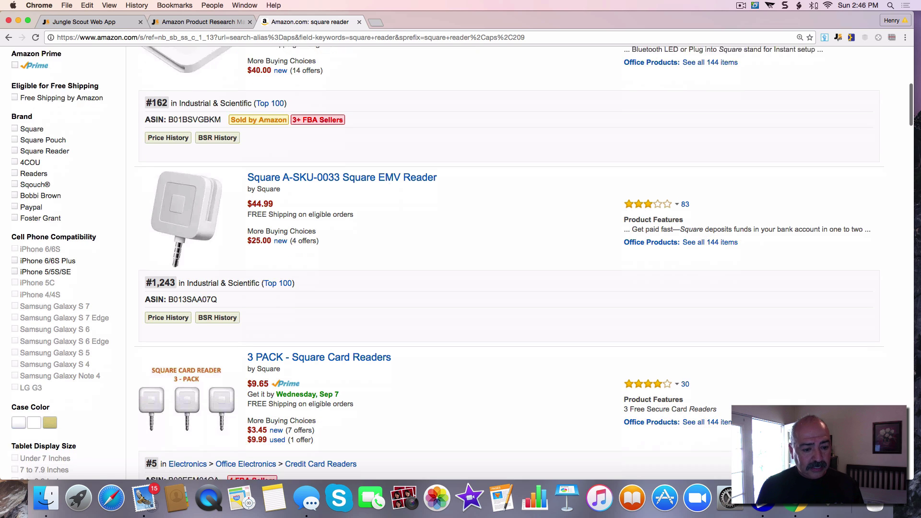
{"action": "scroll", "coordinate": [491, 259], "scroll_direction": "down", "scroll_amount": 6}
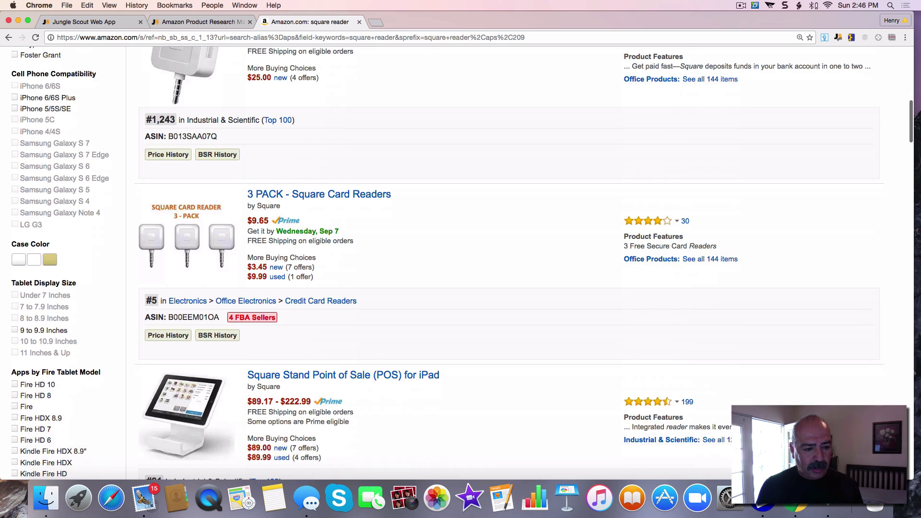
{"action": "scroll", "coordinate": [463, 263], "scroll_direction": "down", "scroll_amount": 3}
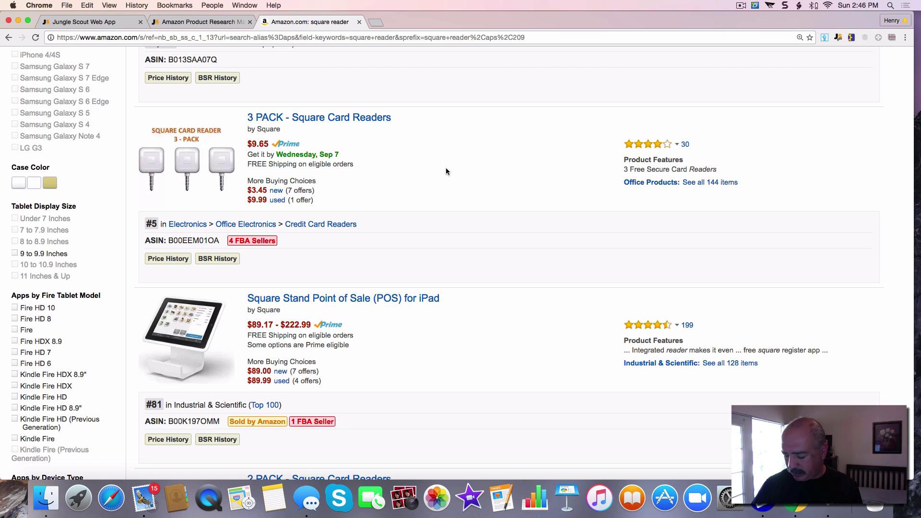
{"action": "scroll", "coordinate": [446, 169], "scroll_direction": "up", "scroll_amount": 6}
{"action": "scroll", "coordinate": [509, 263], "scroll_direction": "up", "scroll_amount": 20}
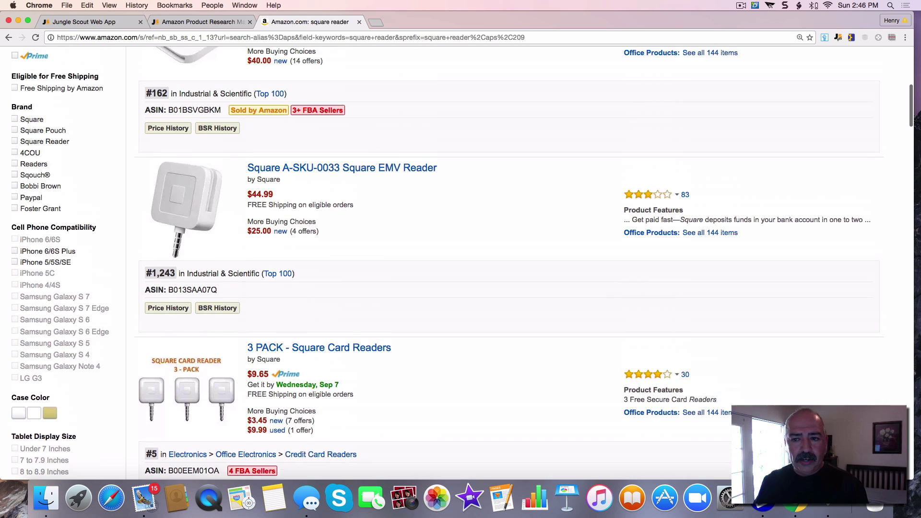
{"action": "scroll", "coordinate": [383, 186], "scroll_direction": "up", "scroll_amount": 2}
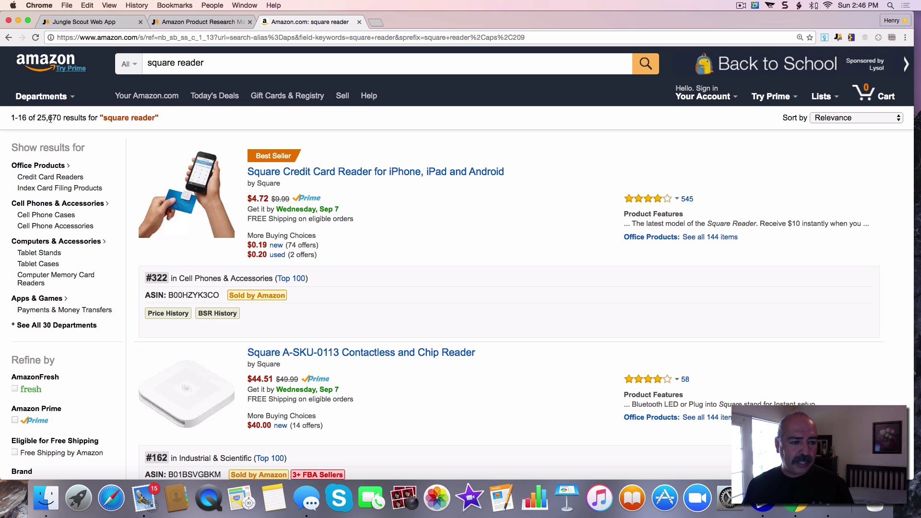
Step: Rerun the search as an exact phrase by enclosing square reader in quotation marks, and skim the listings
{"action": "left_click", "coordinate": [147, 62]}
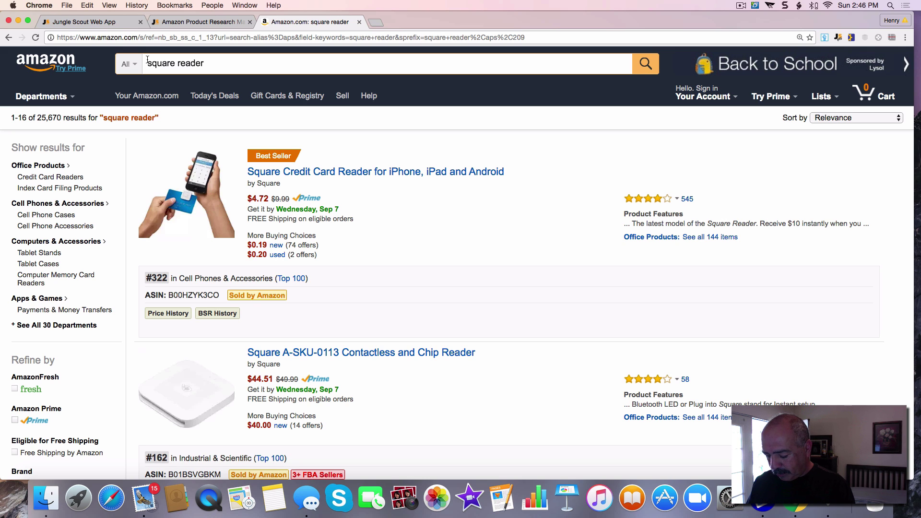
{"action": "type", "text": "\""}
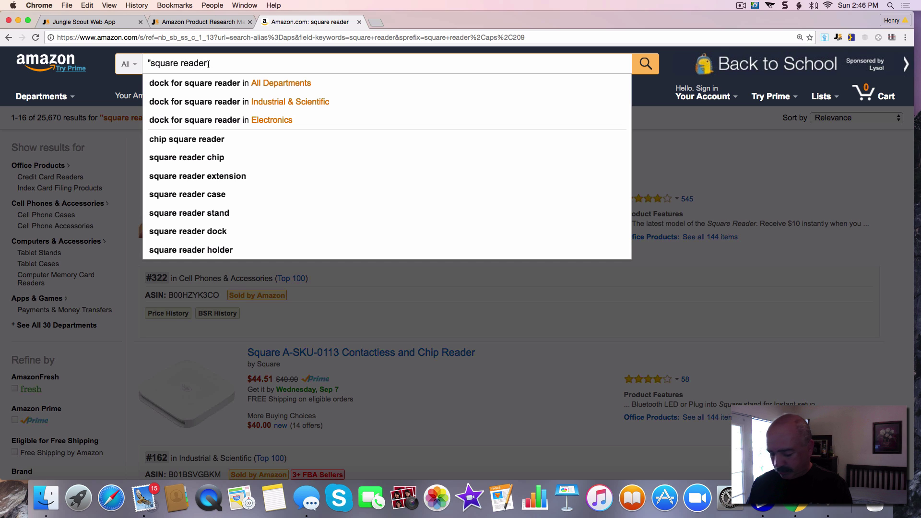
{"action": "type", "text": "\""}
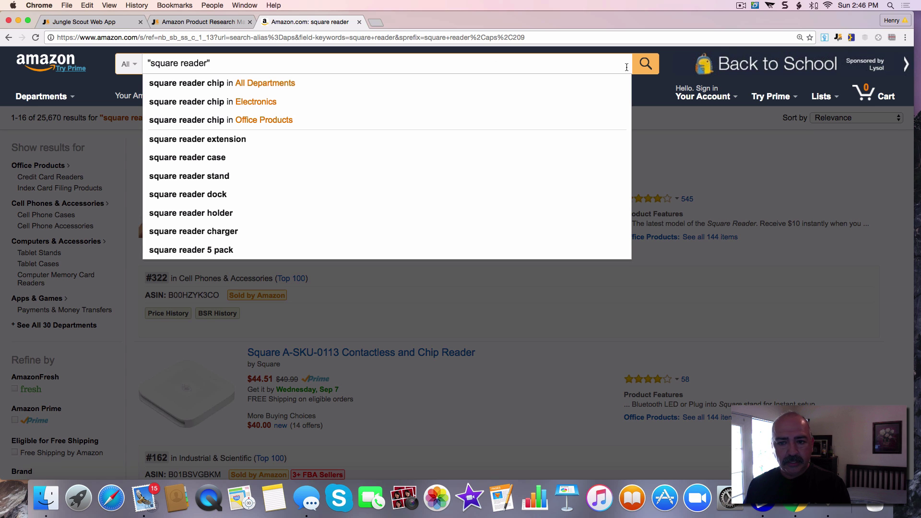
{"action": "left_click", "coordinate": [648, 65]}
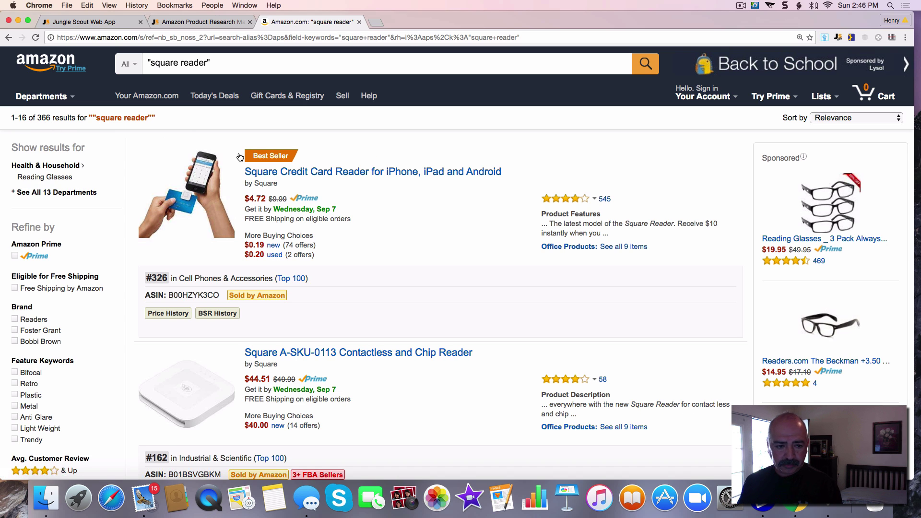
{"action": "scroll", "coordinate": [315, 293], "scroll_direction": "down", "scroll_amount": 5}
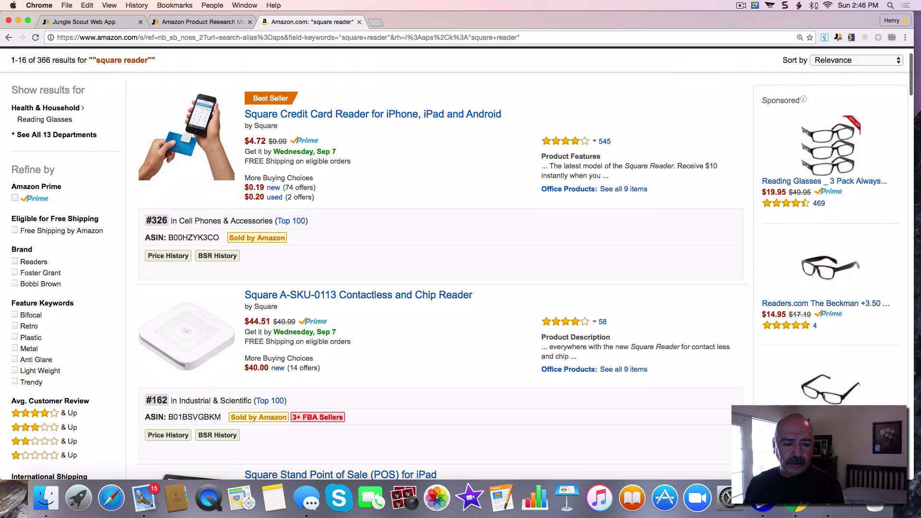
{"action": "scroll", "coordinate": [352, 310], "scroll_direction": "down", "scroll_amount": 2}
{"action": "scroll", "coordinate": [351, 308], "scroll_direction": "up", "scroll_amount": 3}
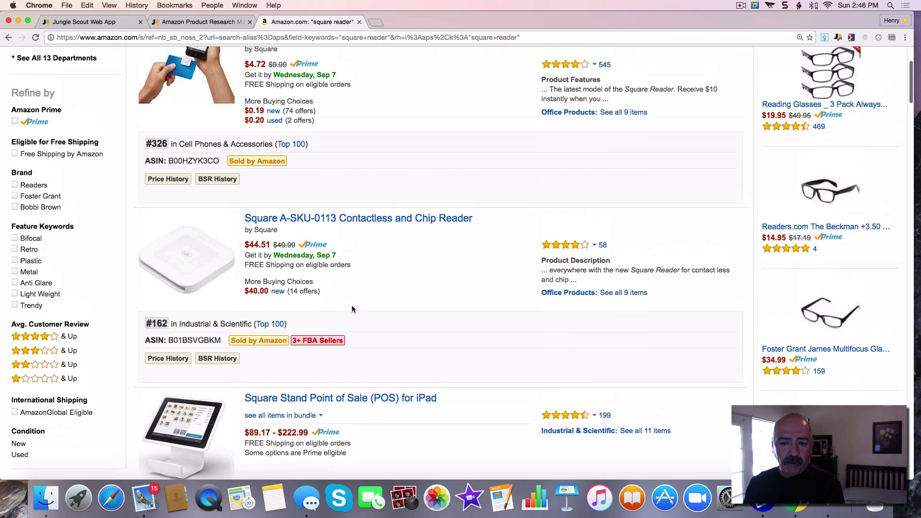
{"action": "scroll", "coordinate": [204, 143], "scroll_direction": "up", "scroll_amount": 4}
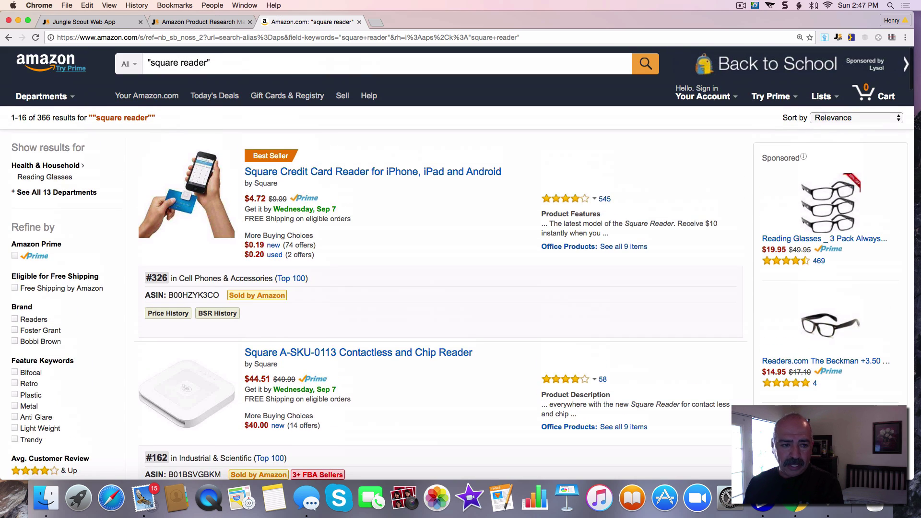
Step: Restrict the quoted square reader search to the Industrial & Scientific department and skim the listings
{"action": "left_click", "coordinate": [138, 68]}
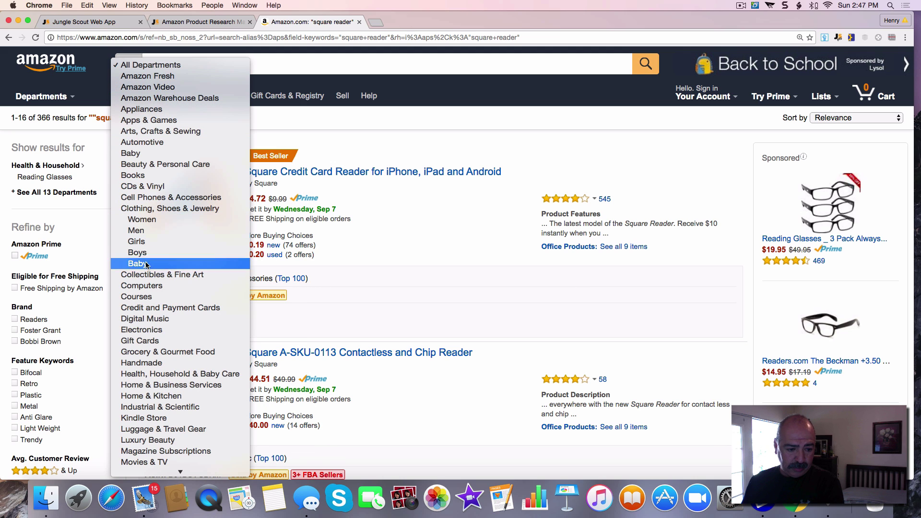
{"action": "left_click", "coordinate": [160, 408]}
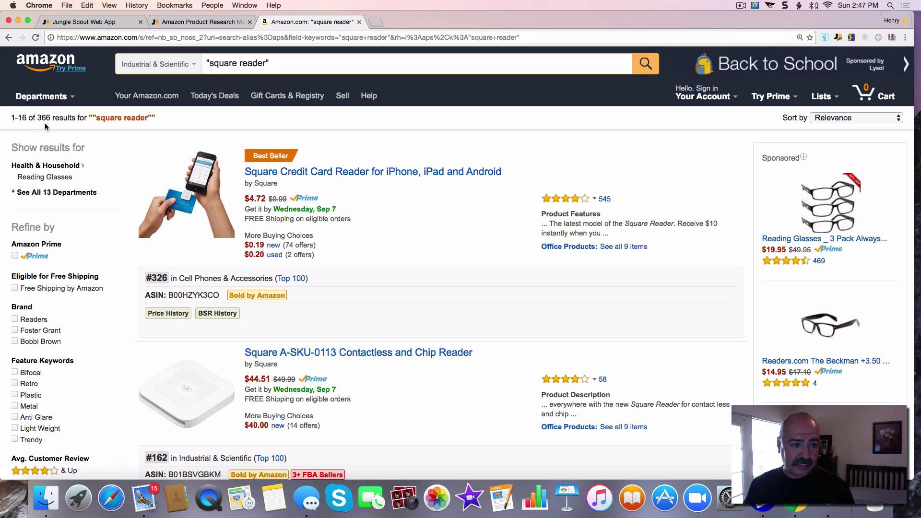
{"action": "left_click", "coordinate": [648, 64]}
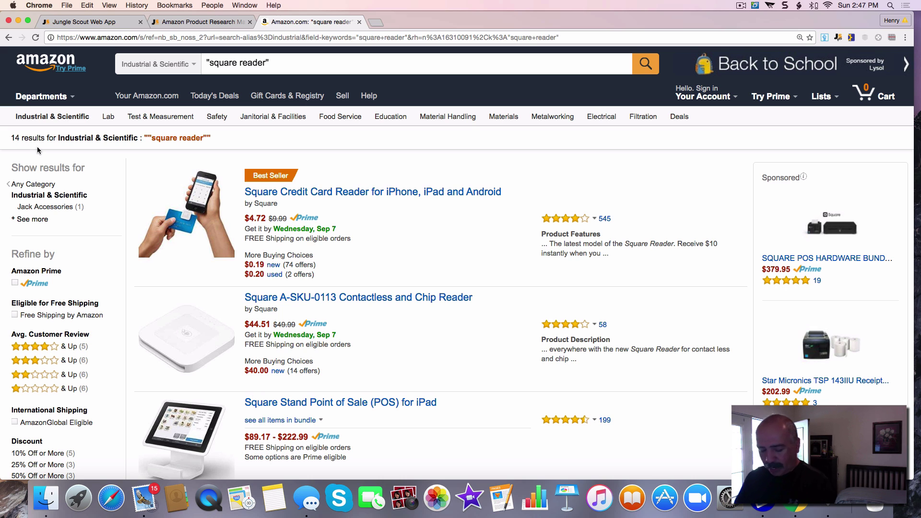
{"action": "scroll", "coordinate": [37, 150], "scroll_direction": "down", "scroll_amount": 3}
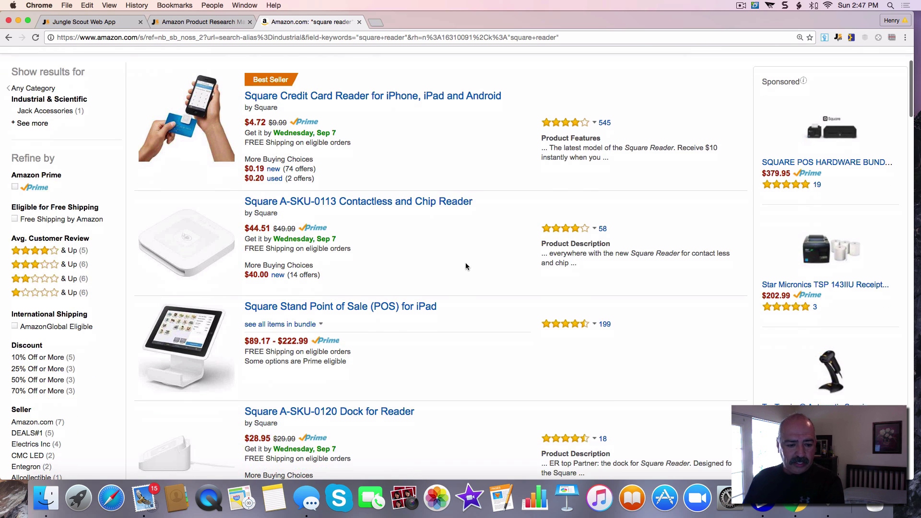
{"action": "scroll", "coordinate": [451, 269], "scroll_direction": "up", "scroll_amount": 3}
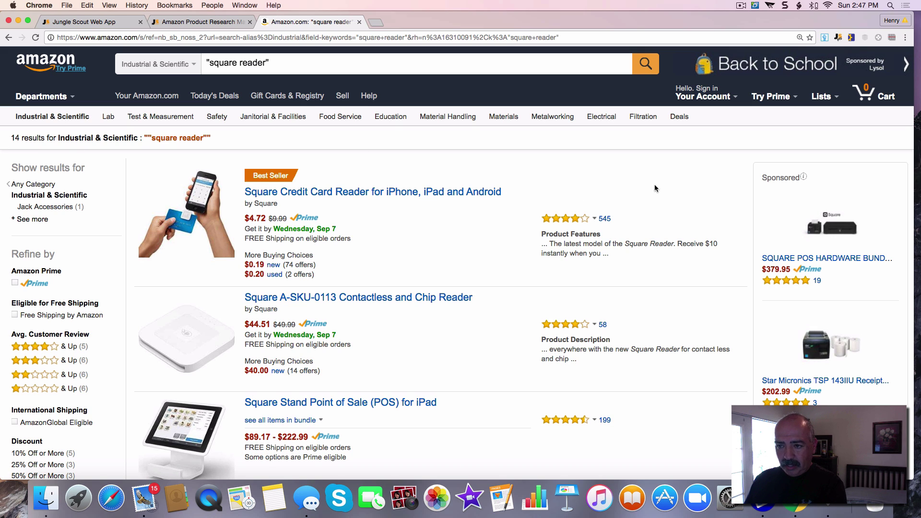
Step: Run the Jungle Scout extension on the search results and sort its product table by number of reviews, highest first
{"action": "left_click", "coordinate": [839, 38]}
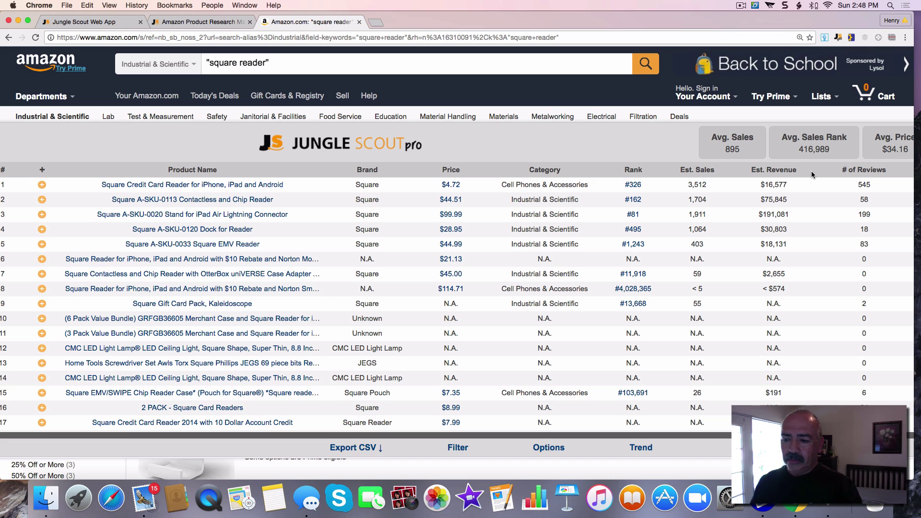
{"action": "left_click", "coordinate": [867, 170]}
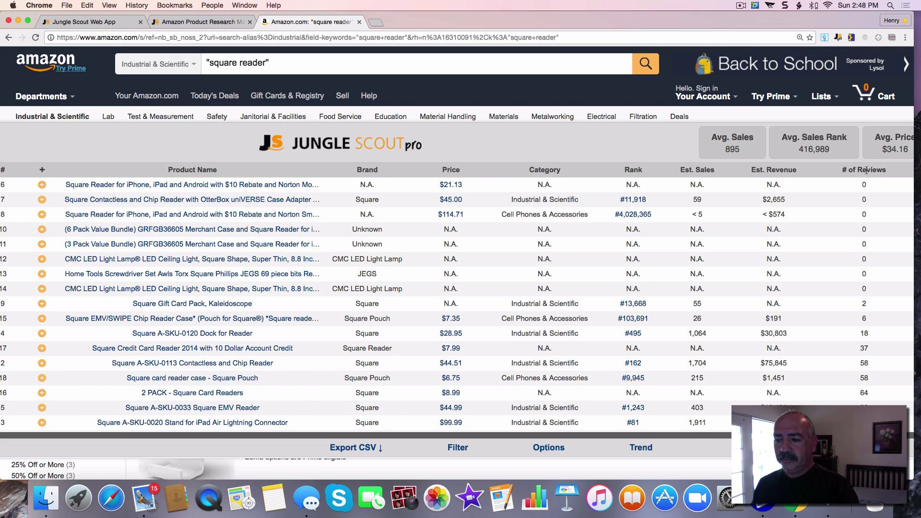
{"action": "left_click", "coordinate": [866, 170]}
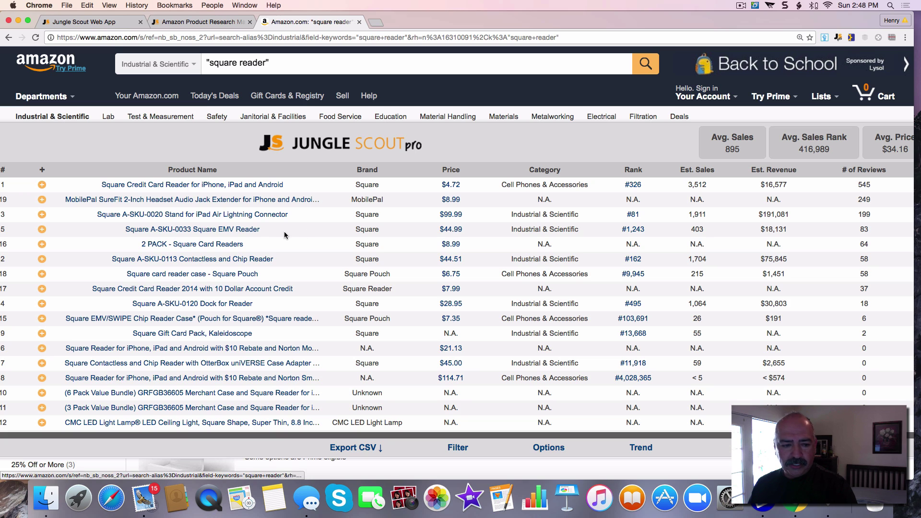
{"action": "mouse_move", "coordinate": [272, 234]}
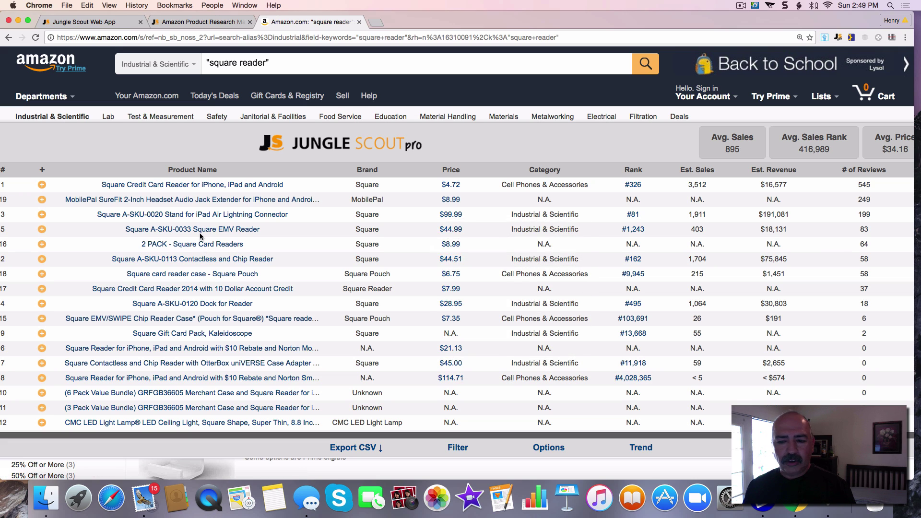
{"action": "mouse_move", "coordinate": [200, 234]}
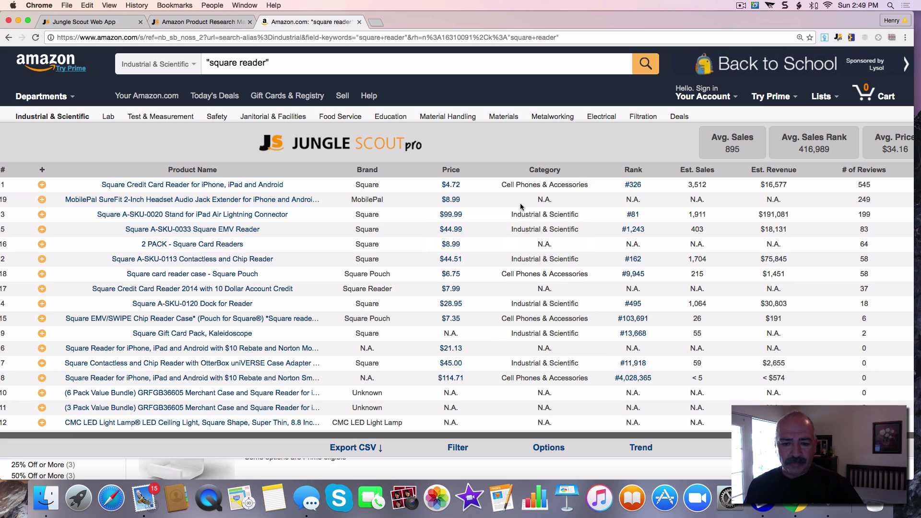
Step: Sort the Jungle Scout product table by category, and finally by rank in descending numerical order
{"action": "left_click", "coordinate": [541, 170]}
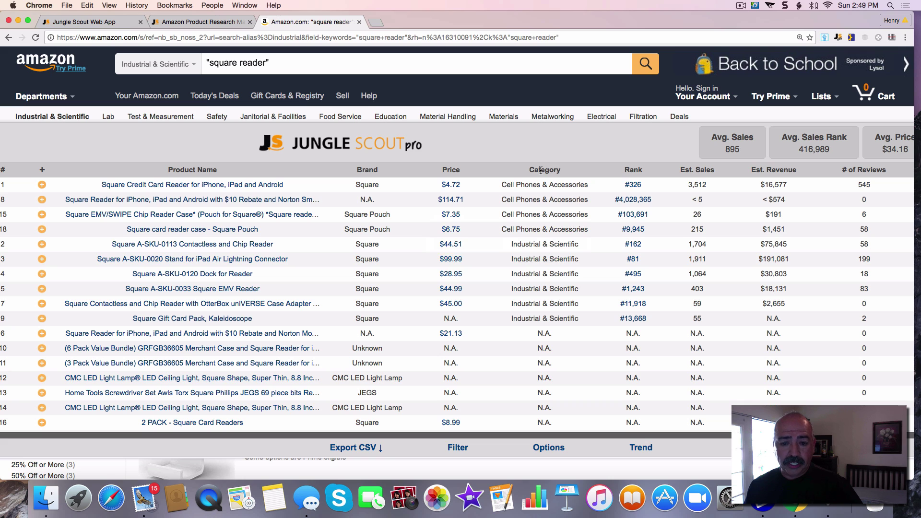
{"action": "left_click", "coordinate": [633, 170]}
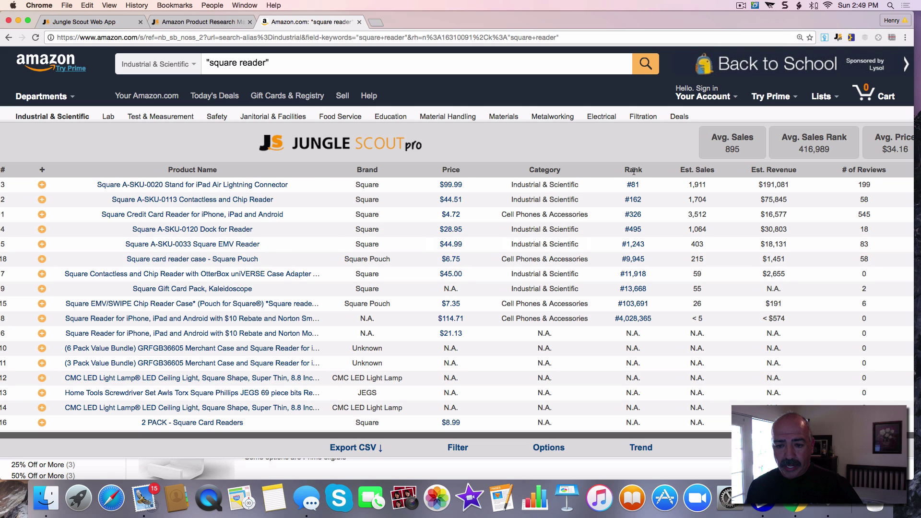
{"action": "left_click", "coordinate": [633, 171]}
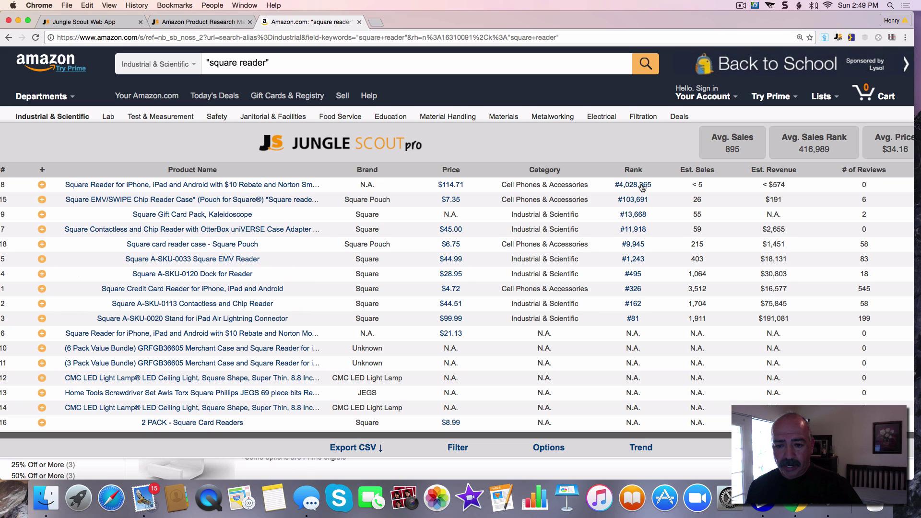
Step: Sort the Jungle Scout product table by rank in ascending numerical order, and finally by estimated sales, highest first
{"action": "left_click", "coordinate": [632, 169]}
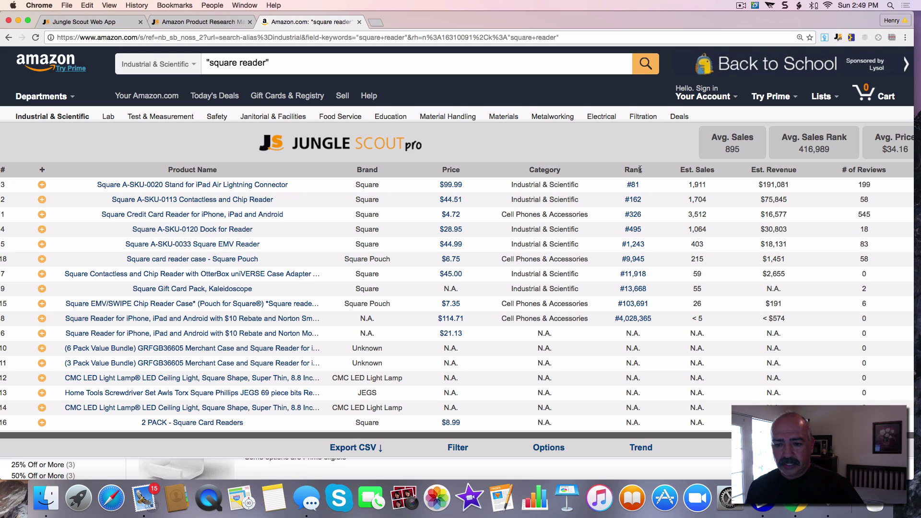
{"action": "left_click", "coordinate": [695, 172]}
{"action": "left_click", "coordinate": [695, 171]}
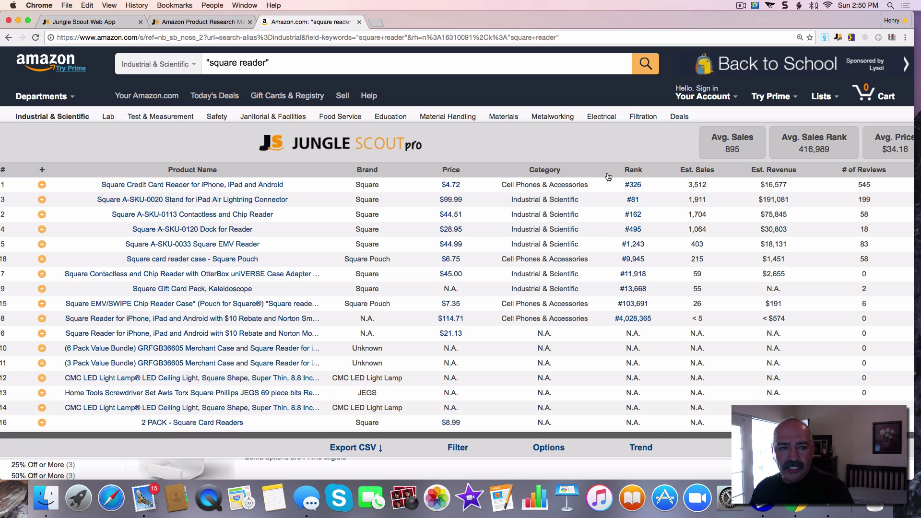
Step: Close the Amazon results, switch to the Jungle Scout web app's Product Database and set its price filter from 10 to 90
{"action": "left_click", "coordinate": [359, 22]}
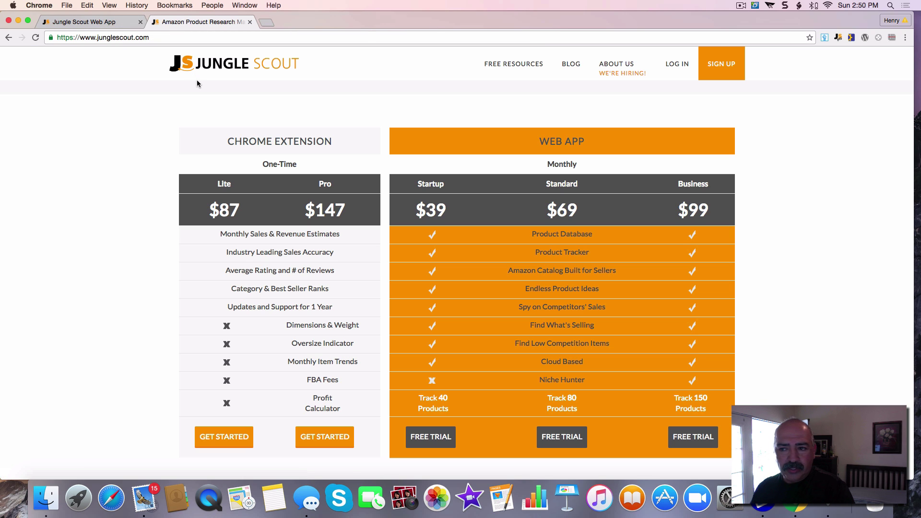
{"action": "key", "text": "ctrl+shift+Tab"}
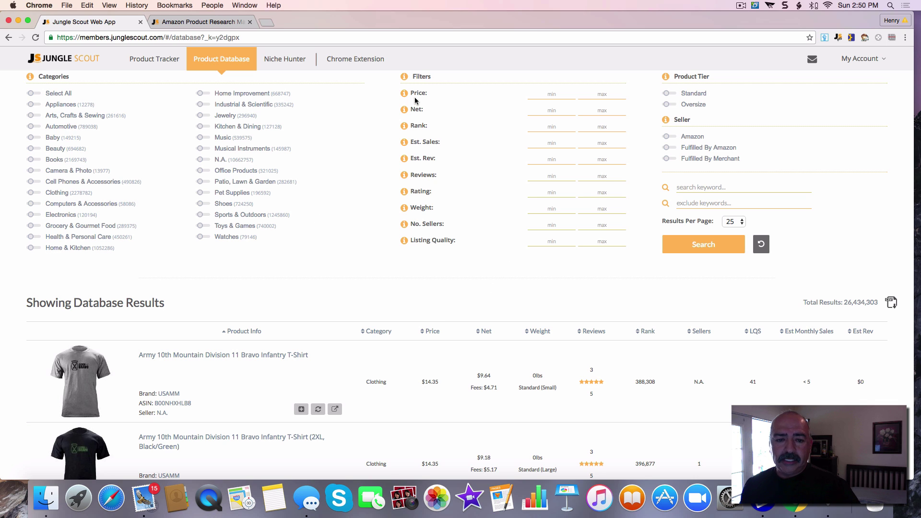
{"action": "left_click", "coordinate": [556, 94]}
{"action": "type", "text": "10"}
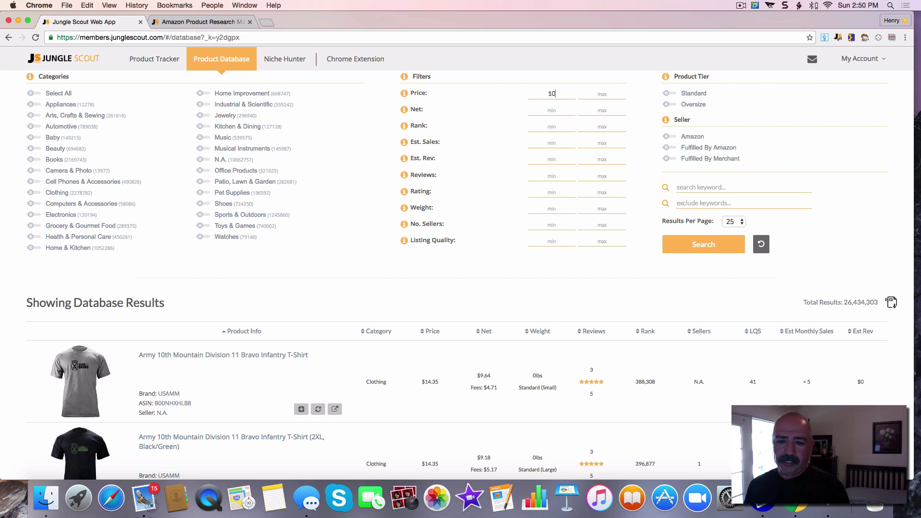
{"action": "left_click", "coordinate": [612, 93]}
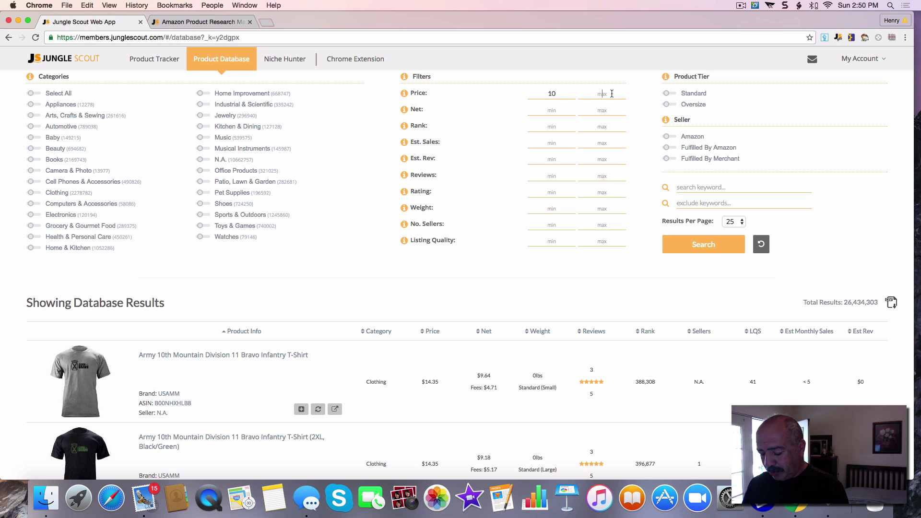
{"action": "type", "text": "90"}
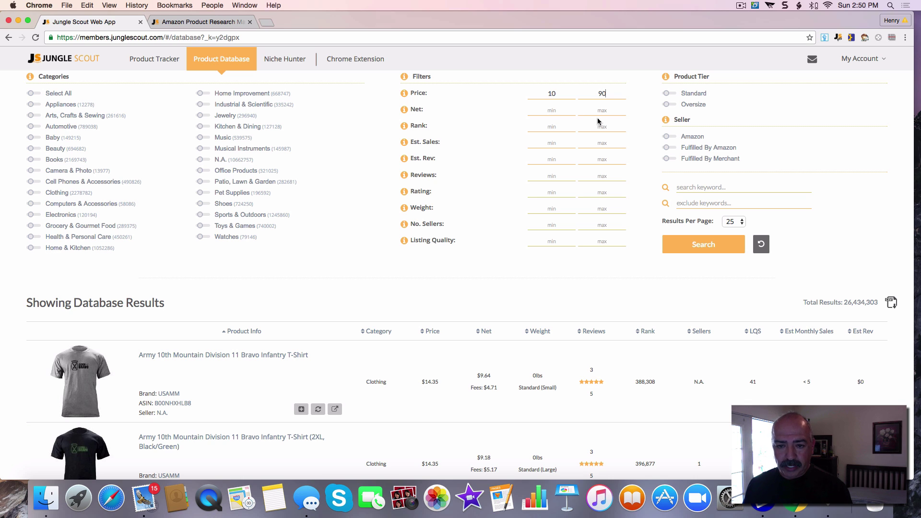
Step: Set the minimum net to 20 and minimum estimated sales to 300, and restrict the product tier to Standard
{"action": "left_click", "coordinate": [553, 111]}
{"action": "type", "text": "20"}
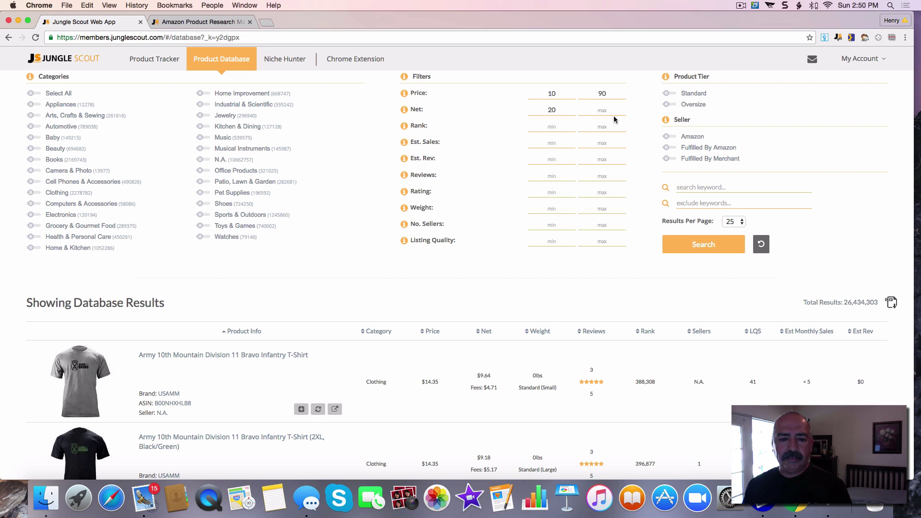
{"action": "left_click", "coordinate": [554, 144]}
{"action": "type", "text": "300"}
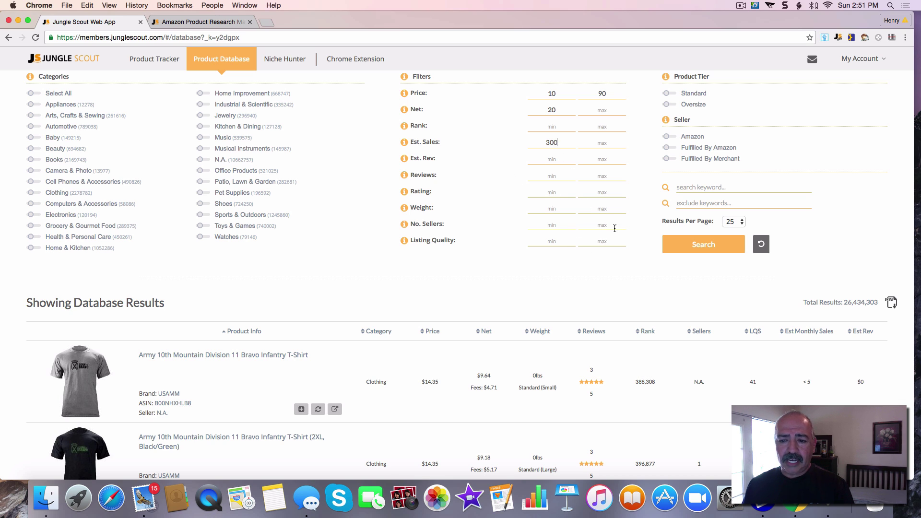
{"action": "left_click", "coordinate": [673, 94]}
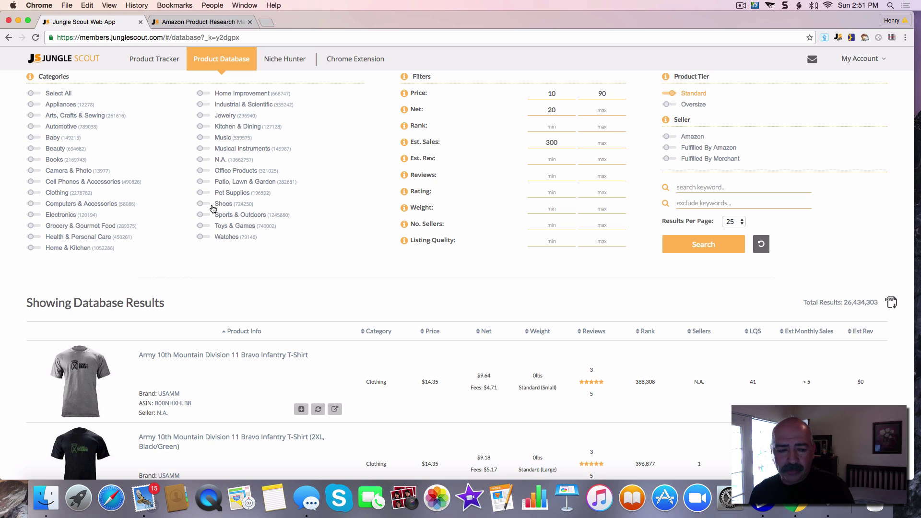
Step: Search the filtered product database for the keyword square readers and review the matching products
{"action": "left_click", "coordinate": [696, 186]}
{"action": "type", "text": "s"}
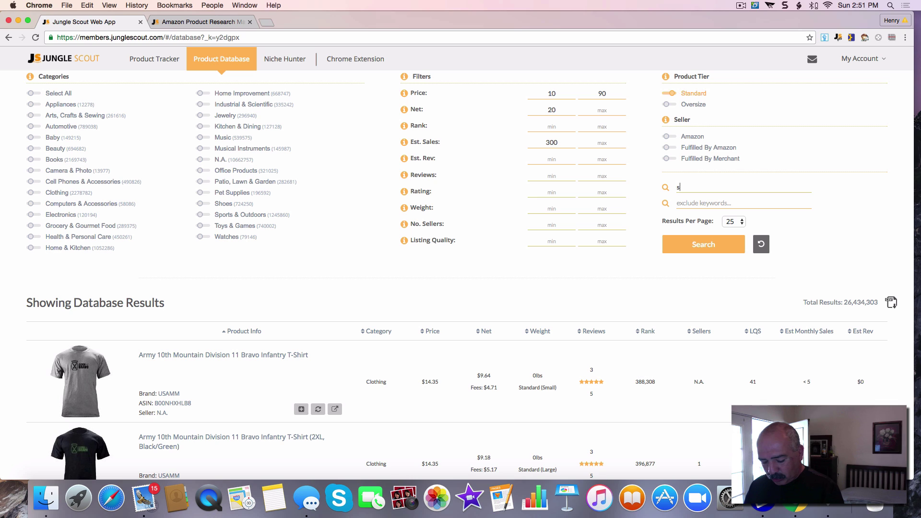
{"action": "type", "text": "quare r"}
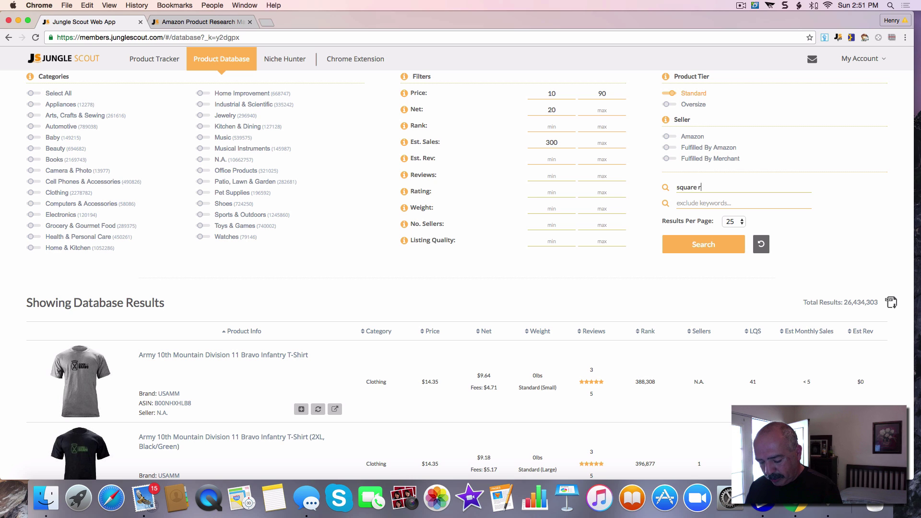
{"action": "type", "text": "eaders"}
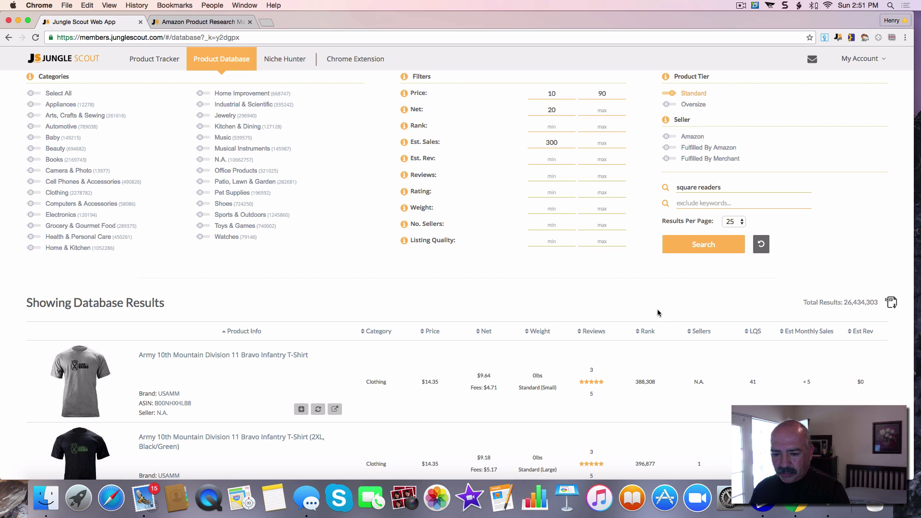
{"action": "scroll", "coordinate": [658, 313], "scroll_direction": "down", "scroll_amount": 5}
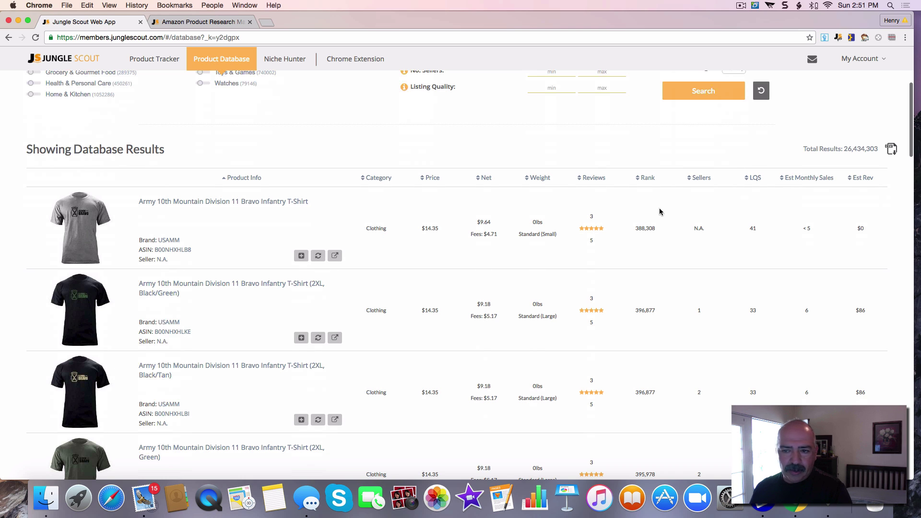
{"action": "scroll", "coordinate": [708, 156], "scroll_direction": "up", "scroll_amount": 4}
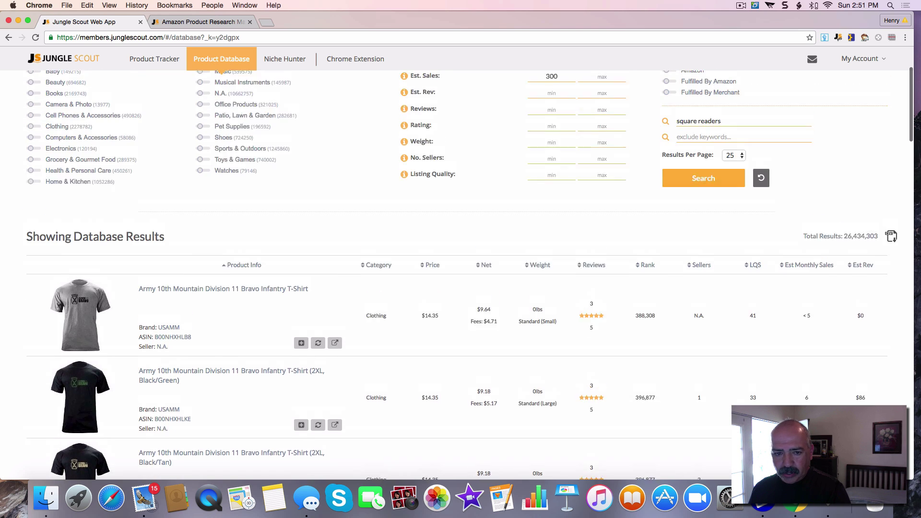
{"action": "scroll", "coordinate": [801, 236], "scroll_direction": "up", "scroll_amount": 2}
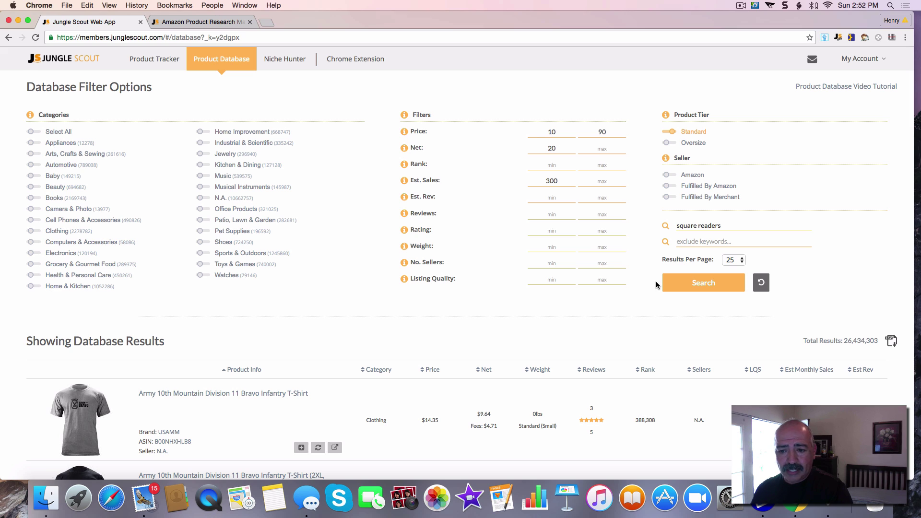
{"action": "left_click", "coordinate": [704, 284]}
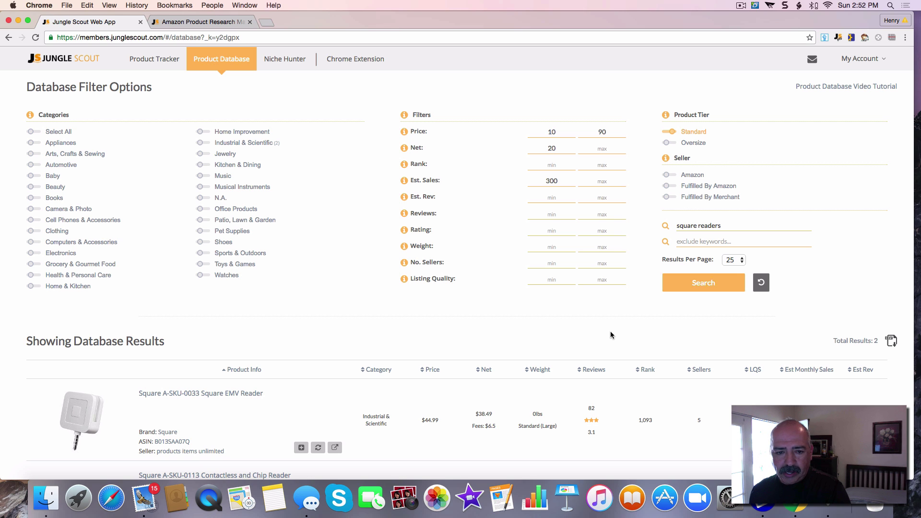
{"action": "scroll", "coordinate": [610, 335], "scroll_direction": "down", "scroll_amount": 5}
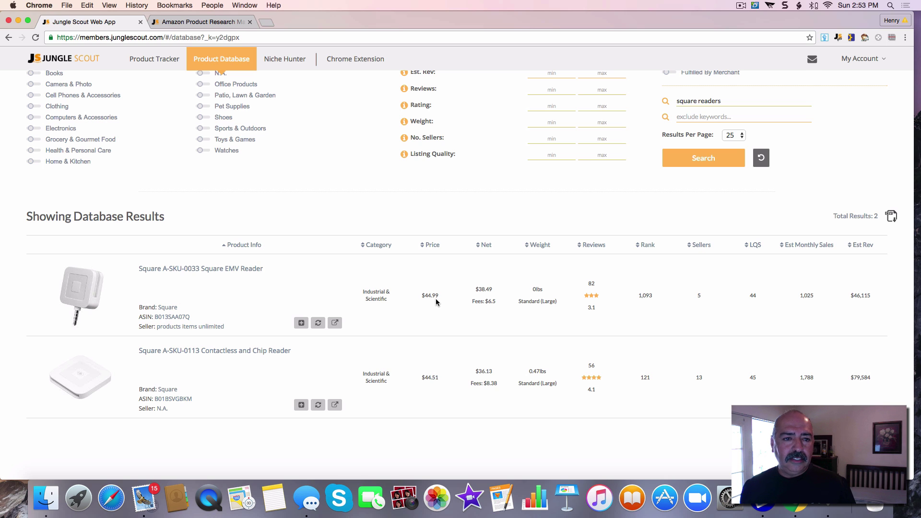
Step: Open alibaba.com in a new browser tab
{"action": "left_click", "coordinate": [266, 22]}
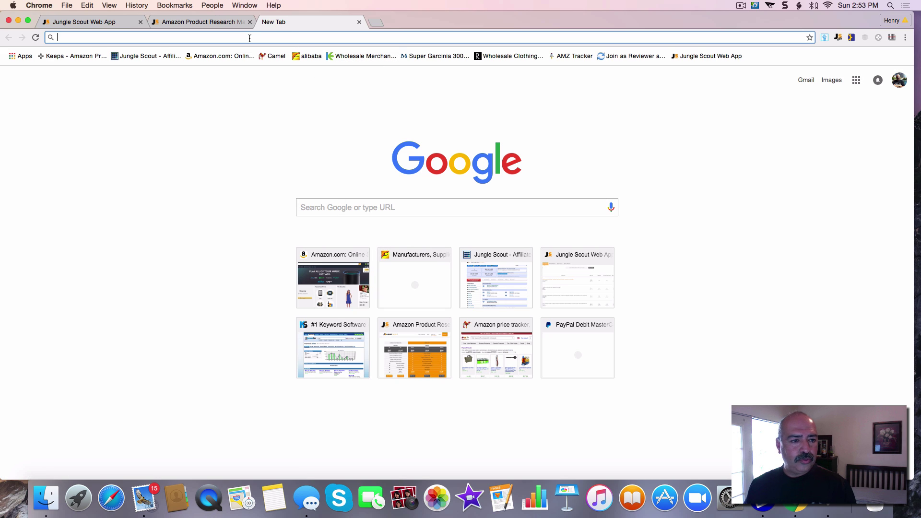
{"action": "type", "text": "ali"}
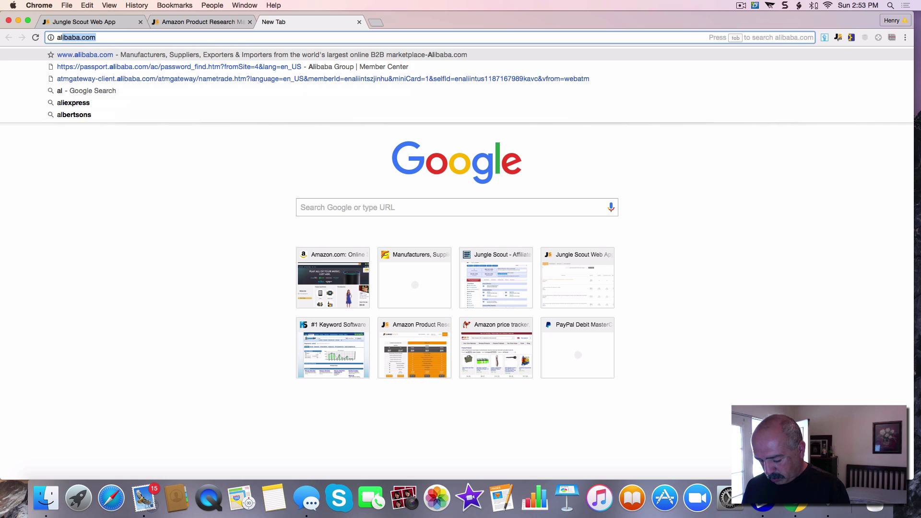
{"action": "type", "text": "baba"}
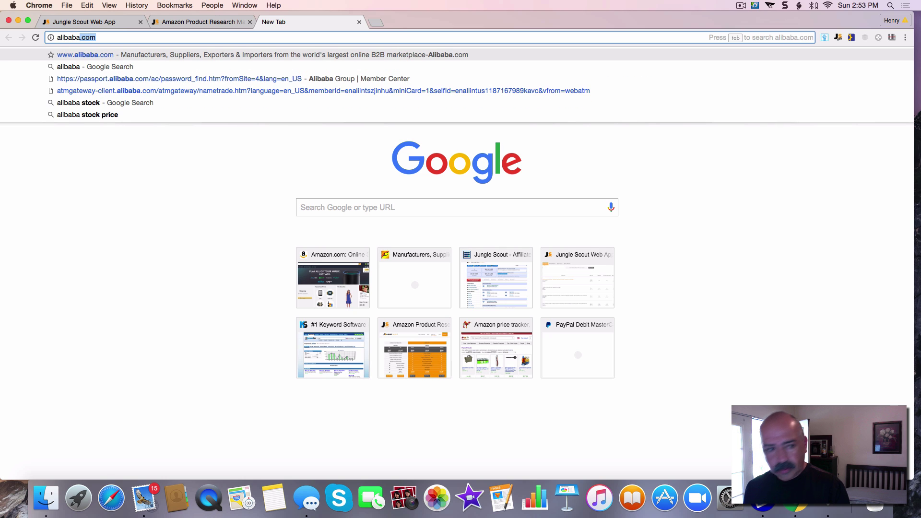
{"action": "key", "text": "Return"}
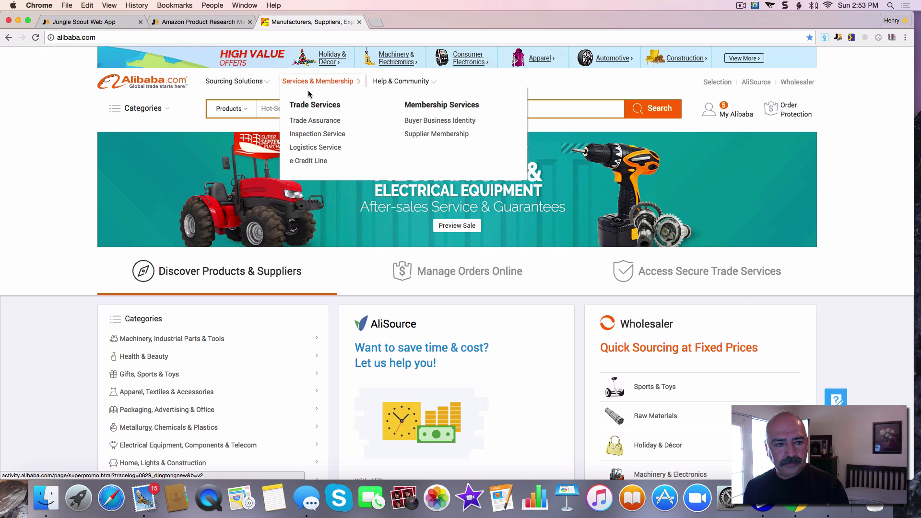
Step: Search Alibaba for the recent term square readers and examine the suppliers' listings, unit prices and minimum orders
{"action": "left_click", "coordinate": [327, 104]}
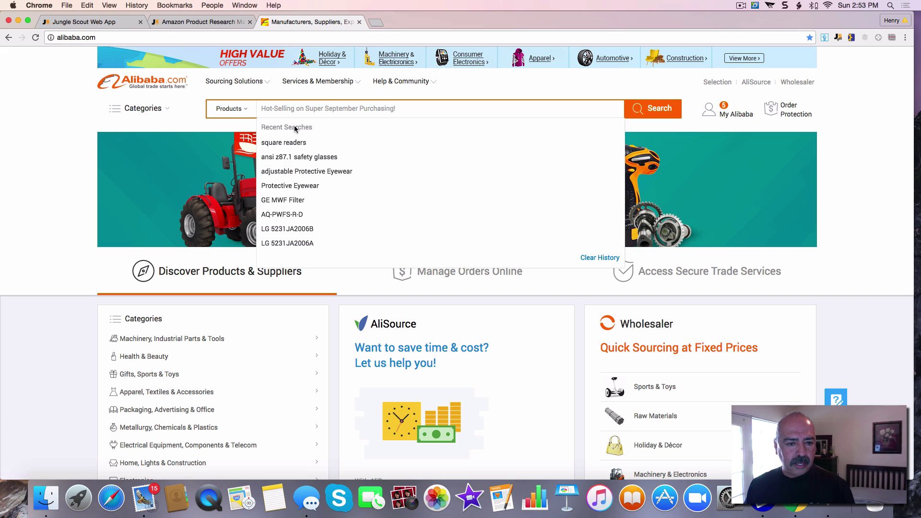
{"action": "left_click", "coordinate": [288, 143]}
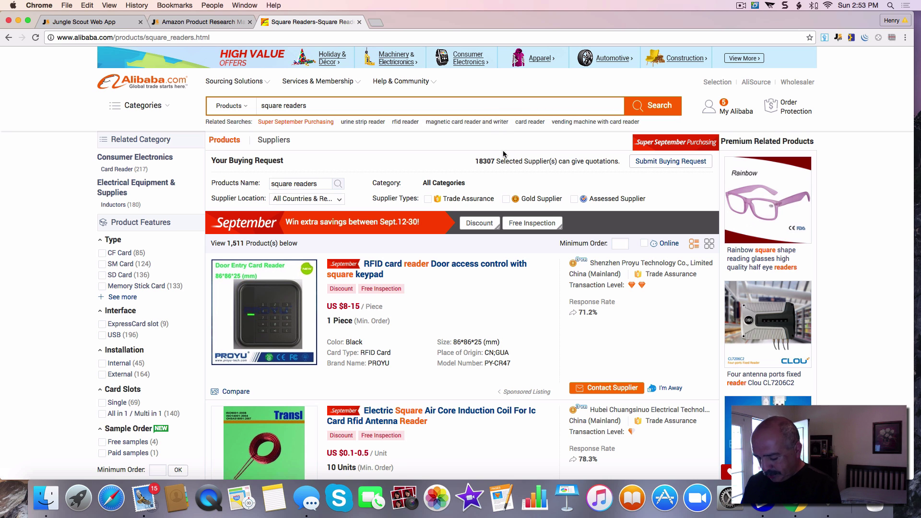
{"action": "scroll", "coordinate": [448, 163], "scroll_direction": "down", "scroll_amount": 1}
{"action": "scroll", "coordinate": [456, 264], "scroll_direction": "down", "scroll_amount": 5}
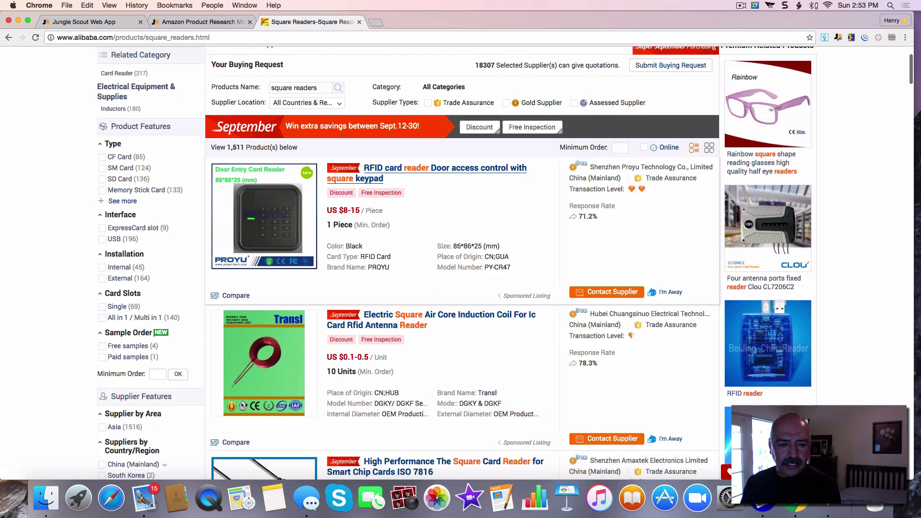
{"action": "scroll", "coordinate": [456, 264], "scroll_direction": "down", "scroll_amount": 8}
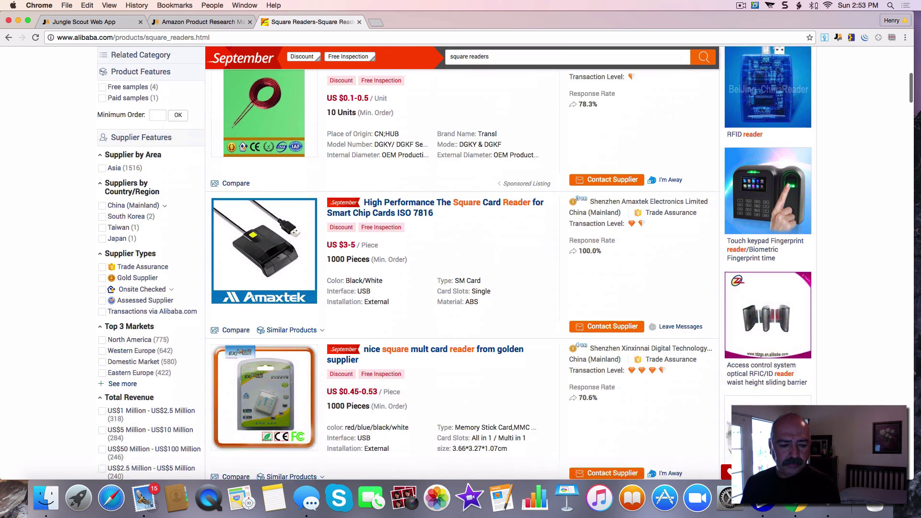
{"action": "scroll", "coordinate": [456, 264], "scroll_direction": "down", "scroll_amount": 4}
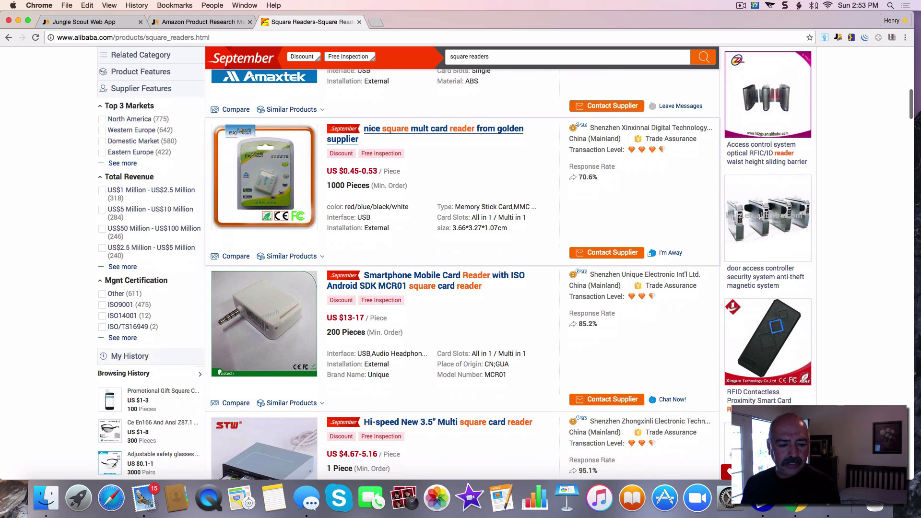
{"action": "scroll", "coordinate": [456, 264], "scroll_direction": "down", "scroll_amount": 4}
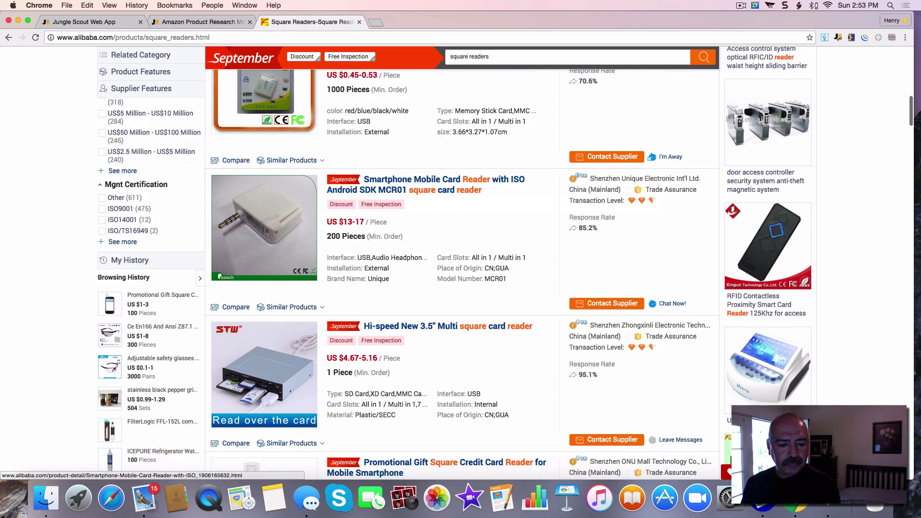
{"action": "scroll", "coordinate": [361, 268], "scroll_direction": "down", "scroll_amount": 7}
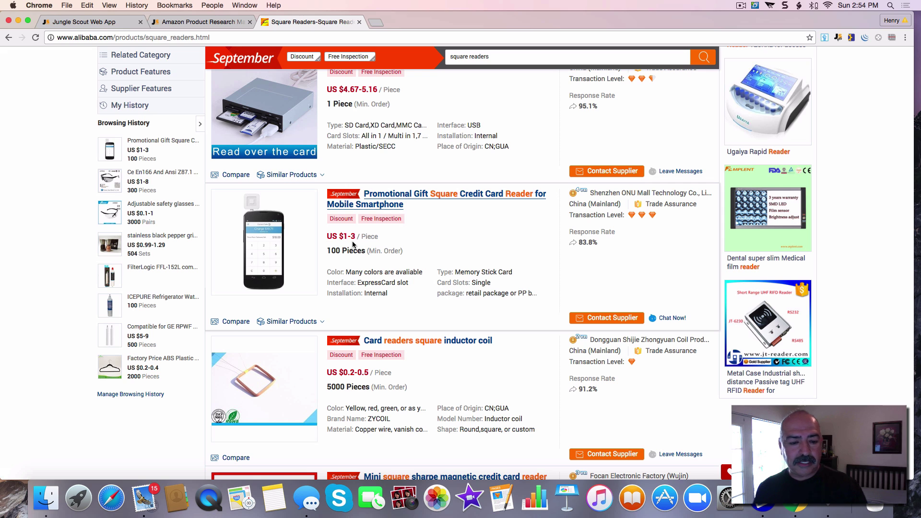
Step: Return to the square readers results in the Jungle Scout web app
{"action": "left_click", "coordinate": [204, 22]}
{"action": "left_click", "coordinate": [121, 24]}
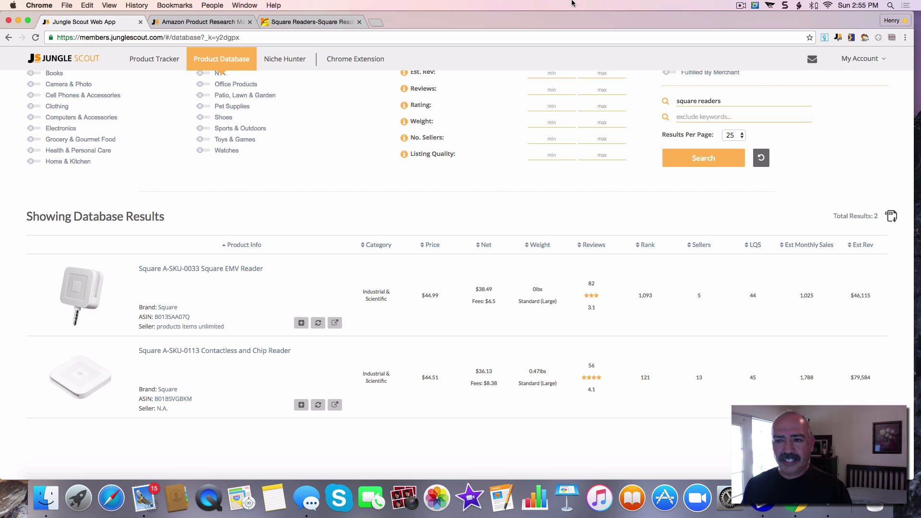
{"action": "left_click", "coordinate": [742, 6]}
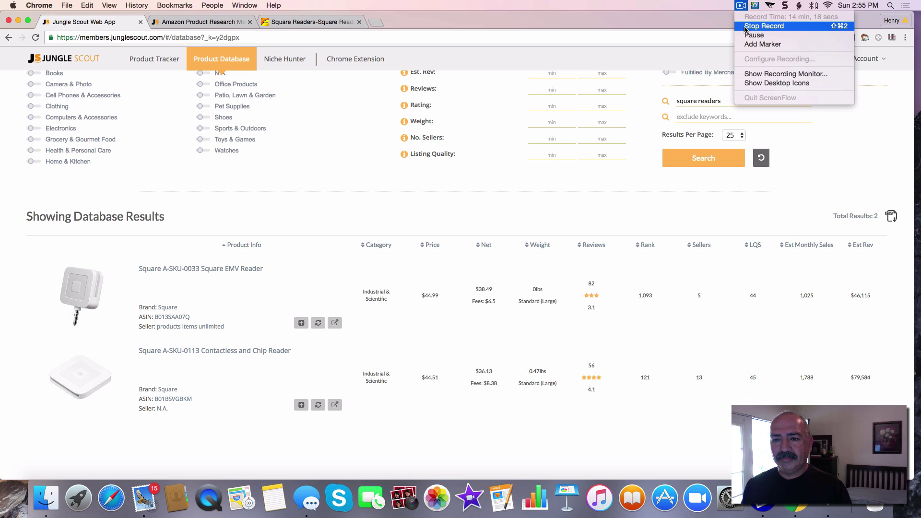